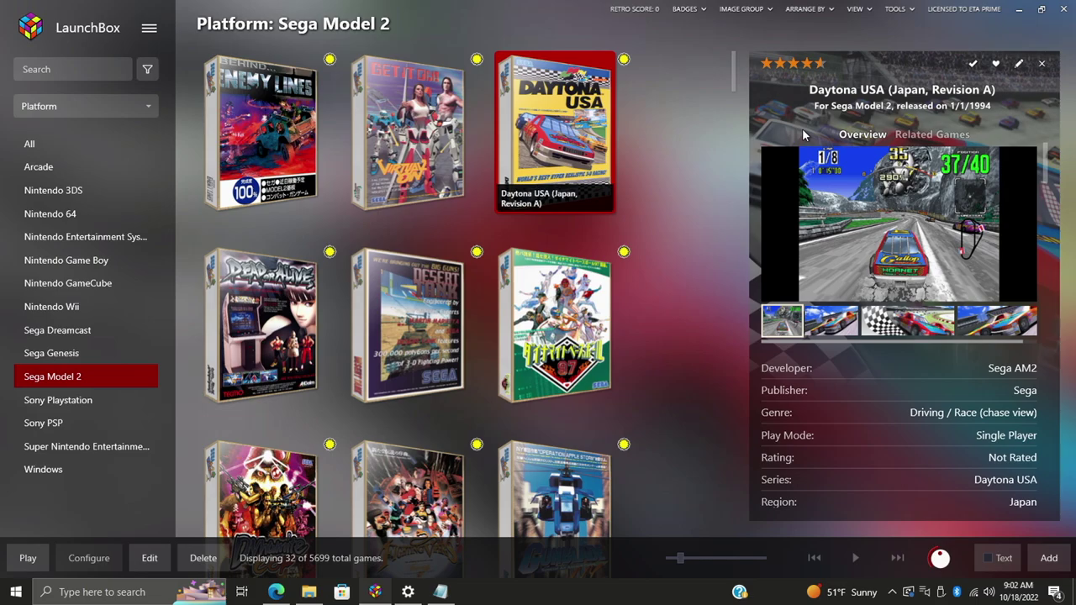
Launch Daytona USA and drag its emulator window to the middle of the screen.
{"action": "double_click", "coordinate": [554, 125]}
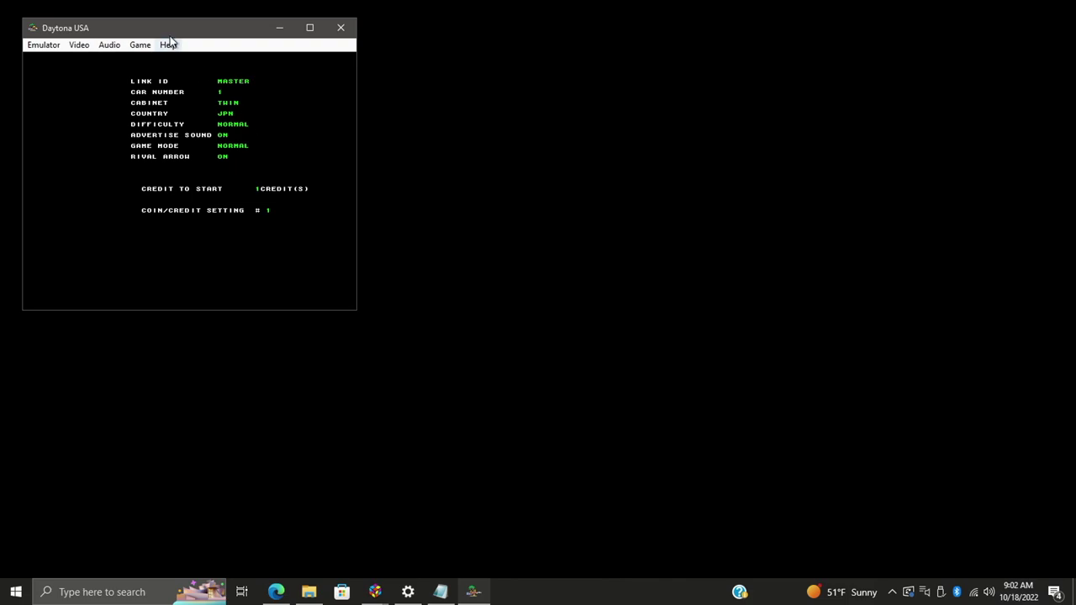
{"action": "left_click_drag", "start_coordinate": [175, 35], "coordinate": [522, 102]}
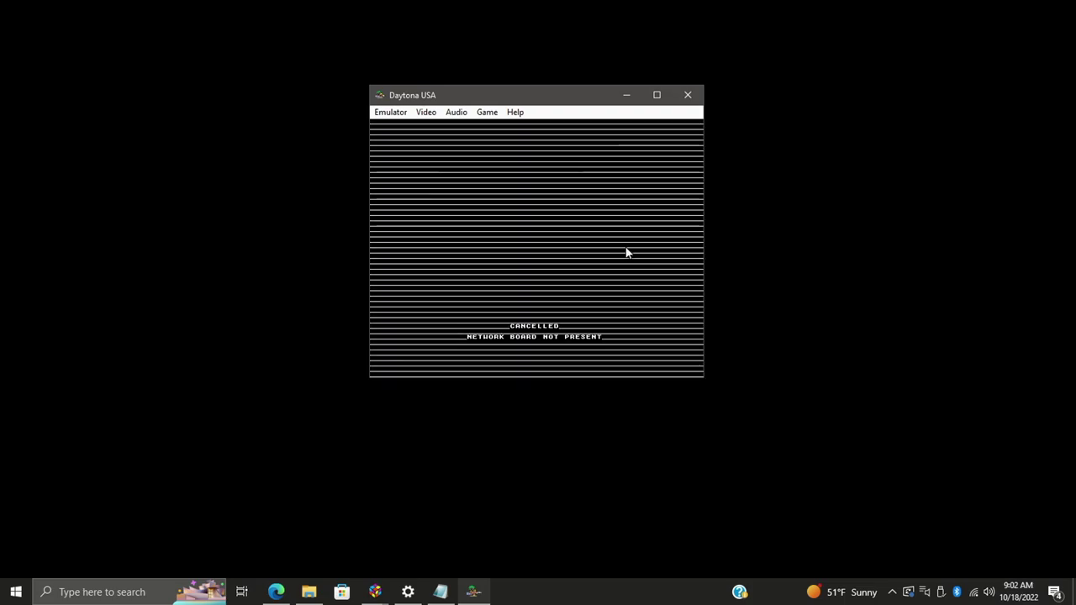
Toggle the Video menu's Auto Switch to Fullscreen option.
{"action": "left_click", "coordinate": [430, 115]}
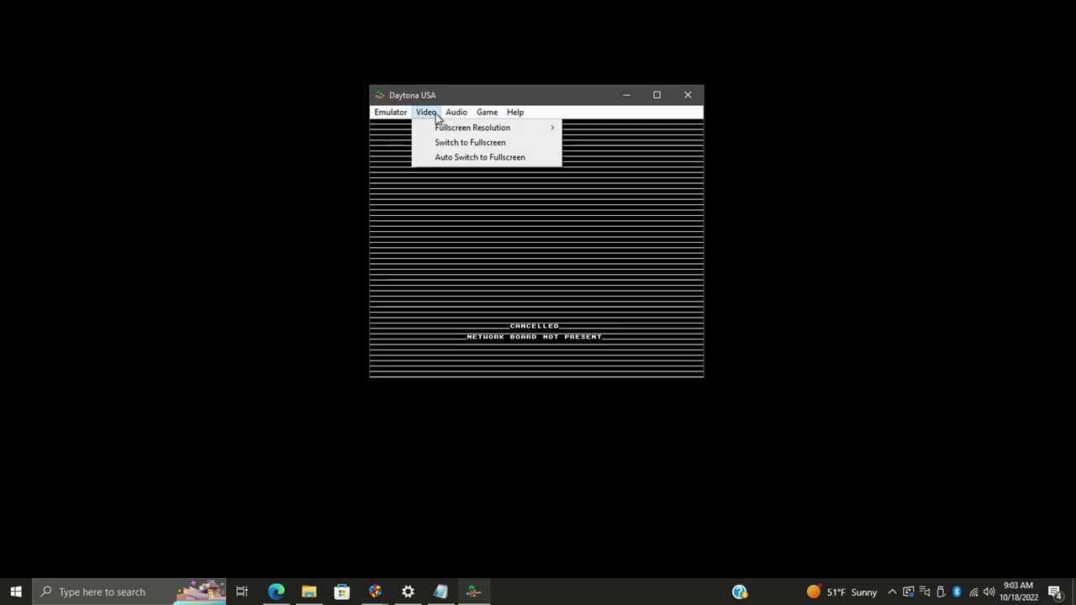
{"action": "mouse_move", "coordinate": [432, 127]}
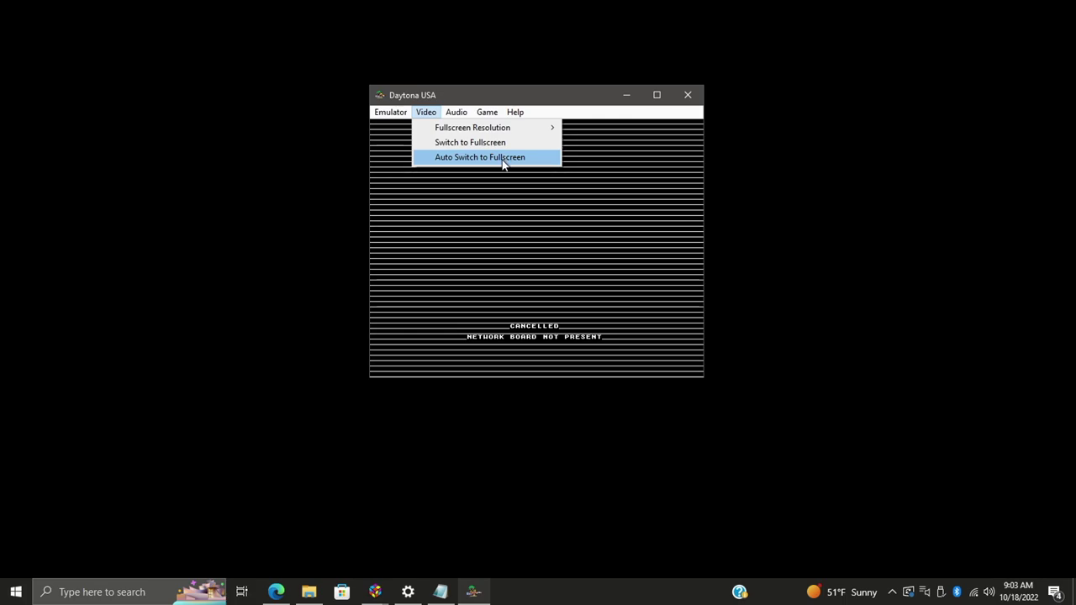
{"action": "left_click", "coordinate": [569, 213]}
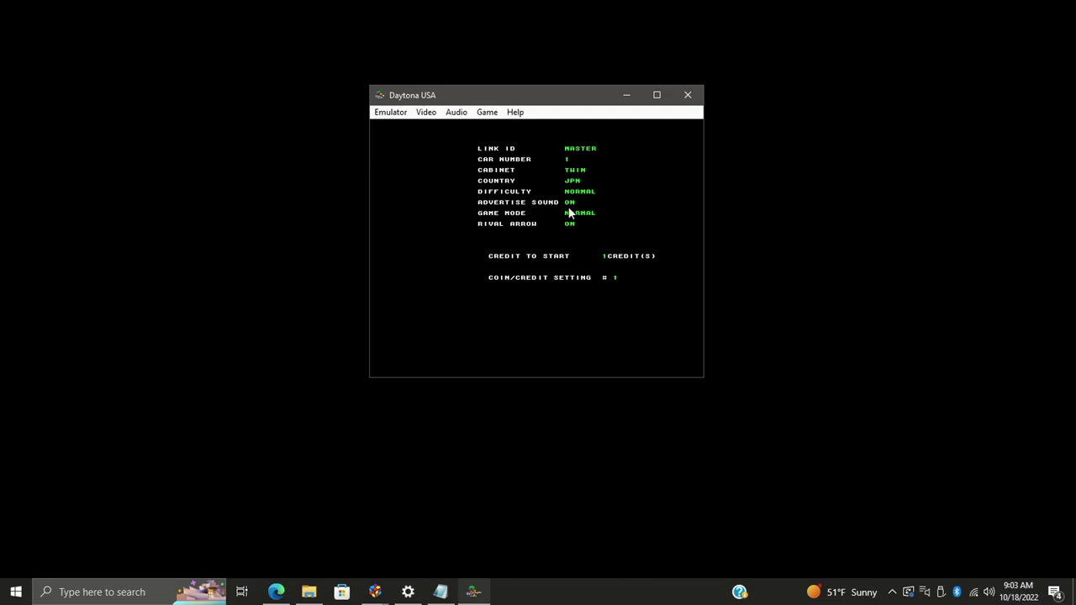
In test mode's GAME SYSTEM, set LINK ID to SINGLE, CABINET to DELUXE, COUNTRY to EXPORT.
{"action": "key", "text": "F2"}
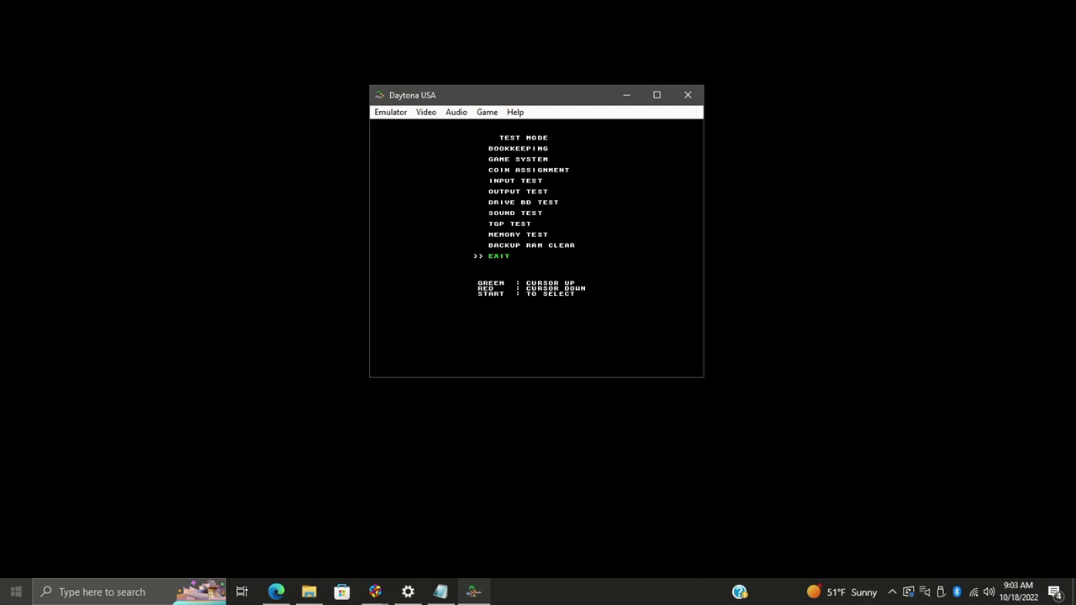
{"action": "key", "text": "F1"}
{"action": "key", "text": "F1"}
{"action": "key", "text": "F1"}
{"action": "key", "text": "F1"}
{"action": "key", "text": "F1"}
{"action": "key", "text": "F1"}
{"action": "key", "text": "F1"}
{"action": "key", "text": "F1"}
{"action": "key", "text": "F1"}
{"action": "key", "text": "F1"}
{"action": "key", "text": "F1"}
{"action": "key", "text": "F1"}
{"action": "key", "text": "F1"}
{"action": "key", "text": "1"}
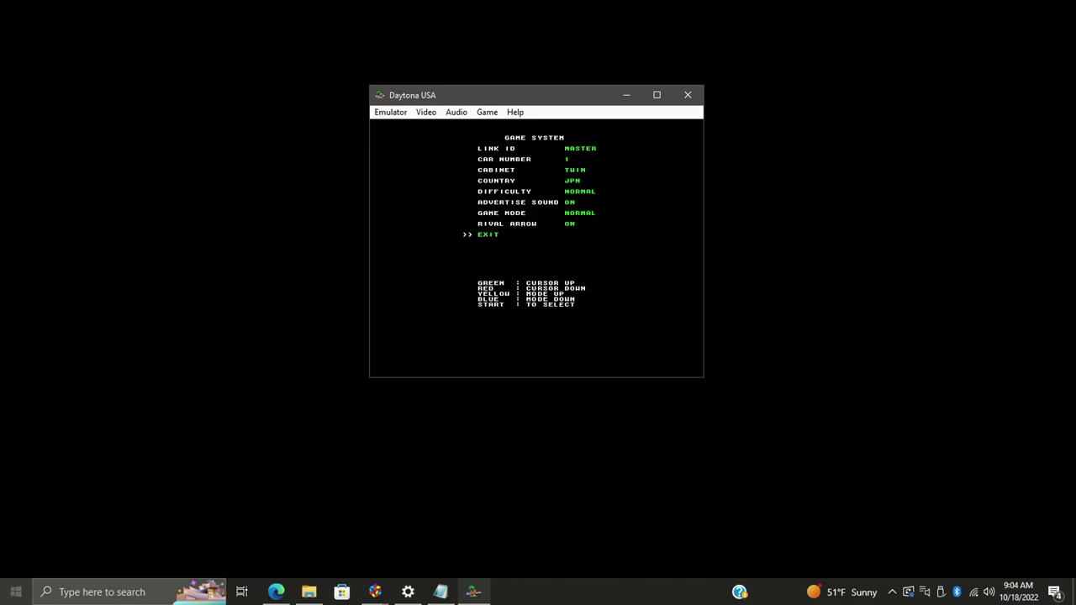
{"action": "key", "text": "F1"}
{"action": "key", "text": "F3"}
{"action": "key", "text": "F1"}
{"action": "key", "text": "F1"}
{"action": "key", "text": "F3"}
{"action": "key", "text": "F1"}
{"action": "key", "text": "F3"}
{"action": "key", "text": "F3"}
Leave GAME SYSTEM keeping the settings and exit test mode to the game.
{"action": "key", "text": "F1"}
{"action": "key", "text": "F1"}
{"action": "key", "text": "F1"}
{"action": "key", "text": "F1"}
{"action": "key", "text": "F1"}
{"action": "key", "text": "1"}
{"action": "key", "text": "F1"}
{"action": "key", "text": "F1"}
{"action": "key", "text": "F1"}
{"action": "key", "text": "F1"}
{"action": "key", "text": "F1"}
{"action": "key", "text": "F1"}
{"action": "key", "text": "F1"}
{"action": "key", "text": "F1"}
{"action": "key", "text": "F1"}
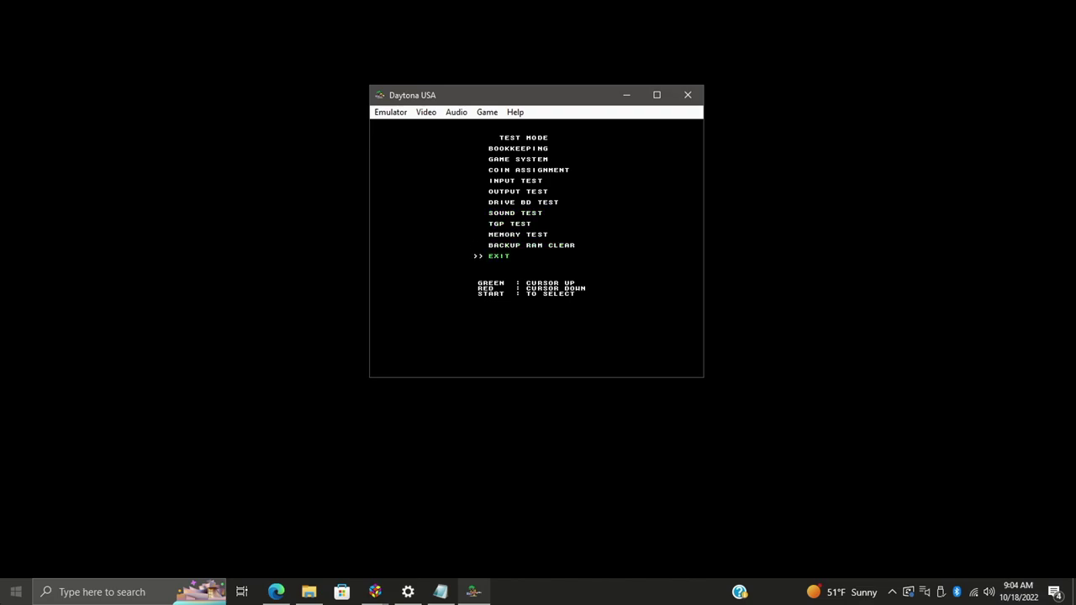
{"action": "key", "text": "1"}
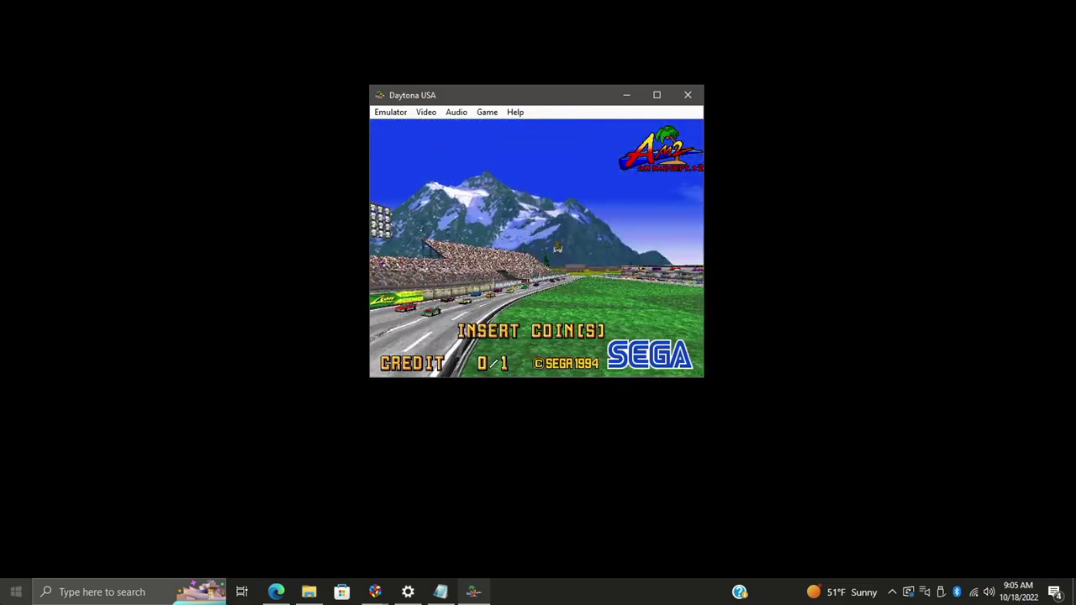
Turn on Auto Switch to Fullscreen, then start rebinding Up in Configure Controls.
{"action": "left_click", "coordinate": [432, 115]}
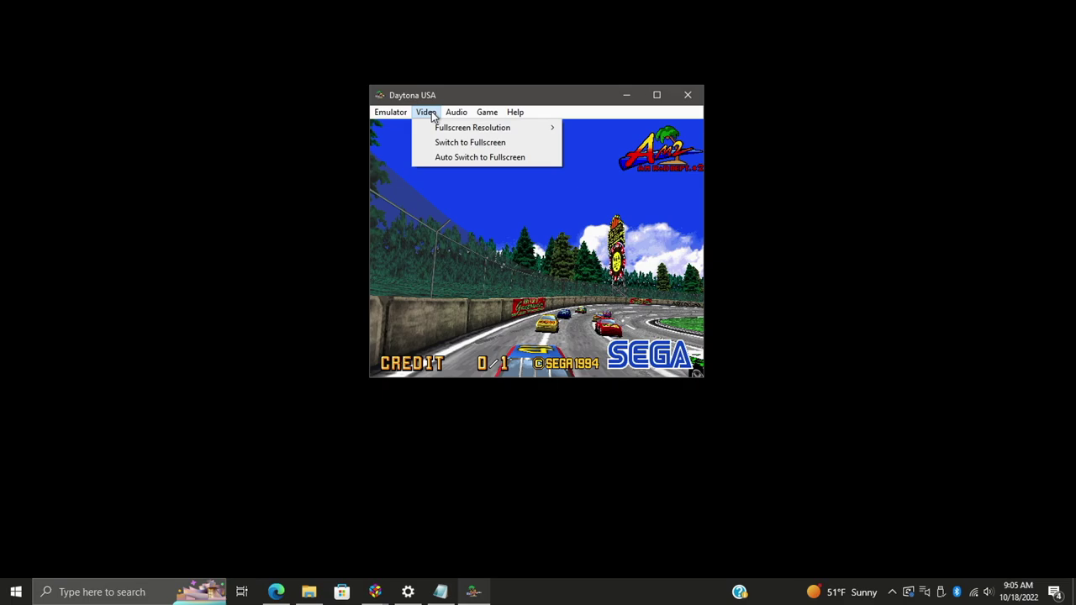
{"action": "left_click", "coordinate": [481, 157]}
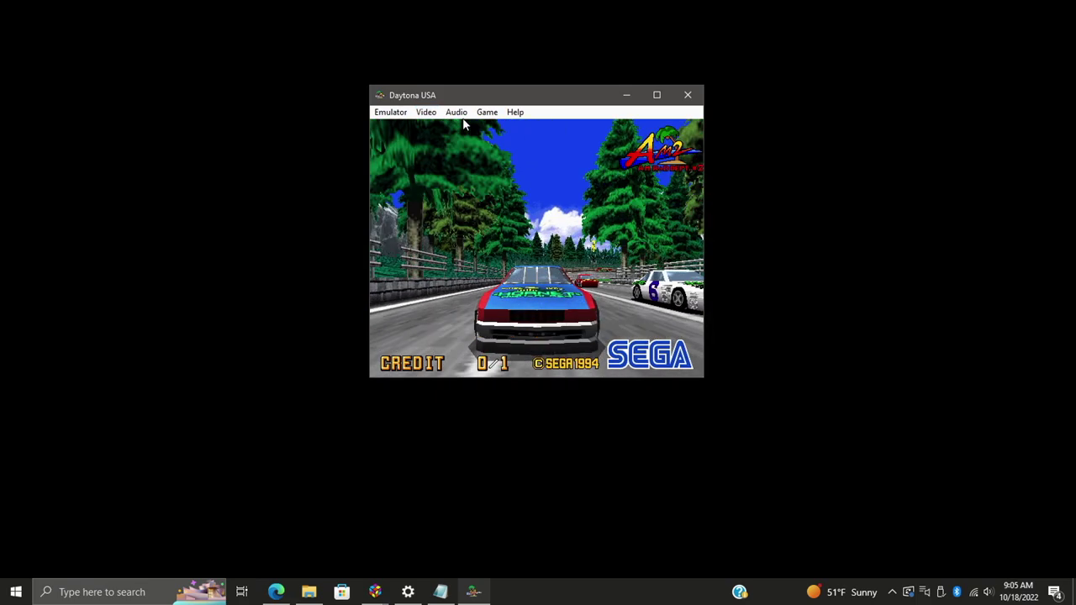
{"action": "left_click", "coordinate": [484, 112]}
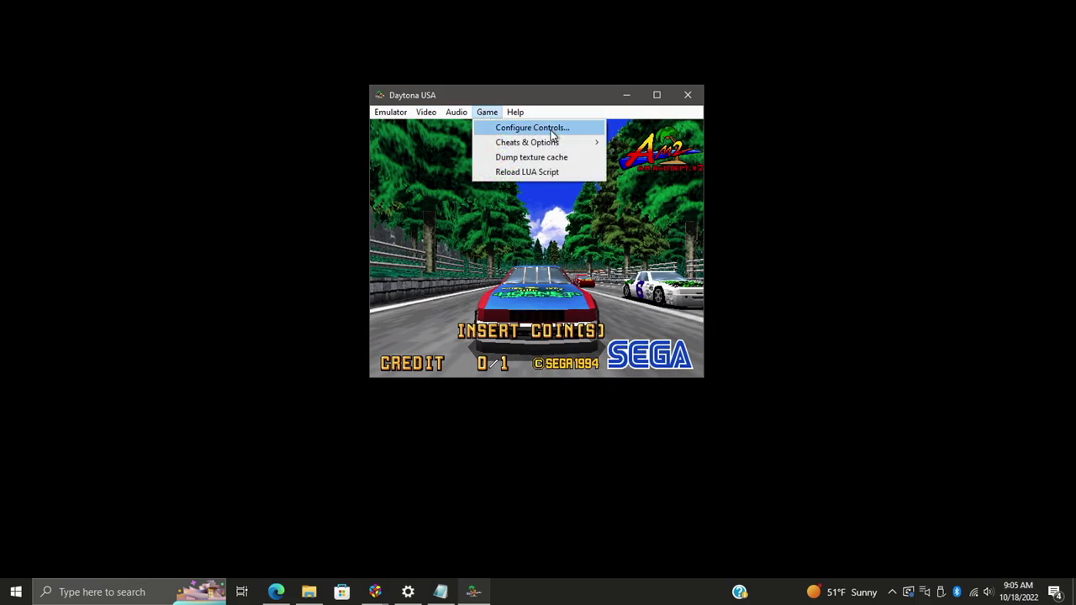
{"action": "left_click", "coordinate": [552, 133]}
{"action": "left_click_drag", "start_coordinate": [561, 130], "coordinate": [625, 149]}
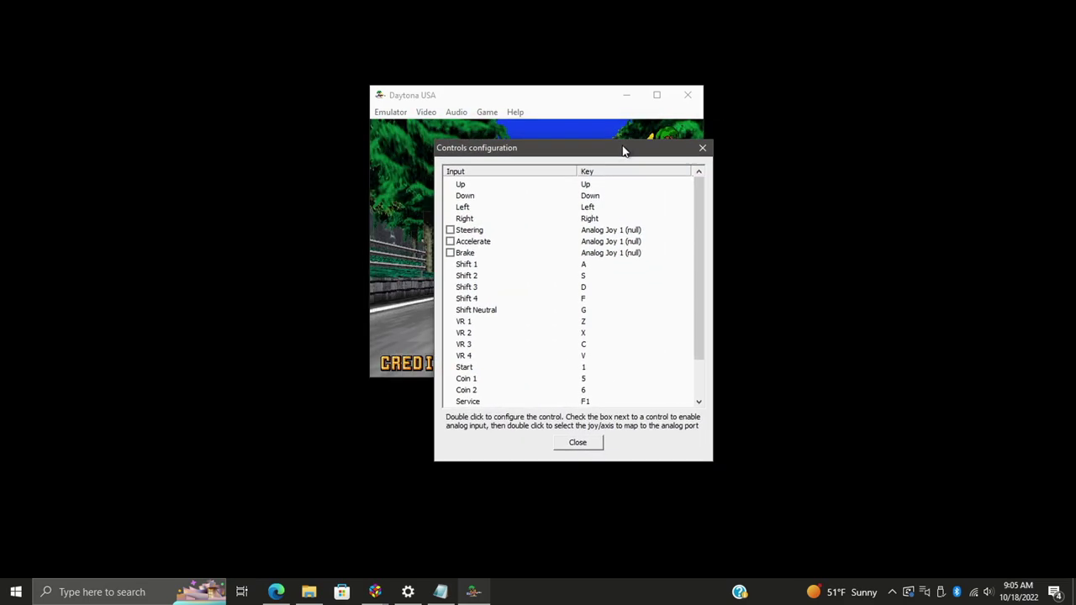
{"action": "scroll", "coordinate": [538, 365], "scroll_direction": "down", "scroll_amount": 2}
{"action": "scroll", "coordinate": [540, 365], "scroll_direction": "up", "scroll_amount": 2}
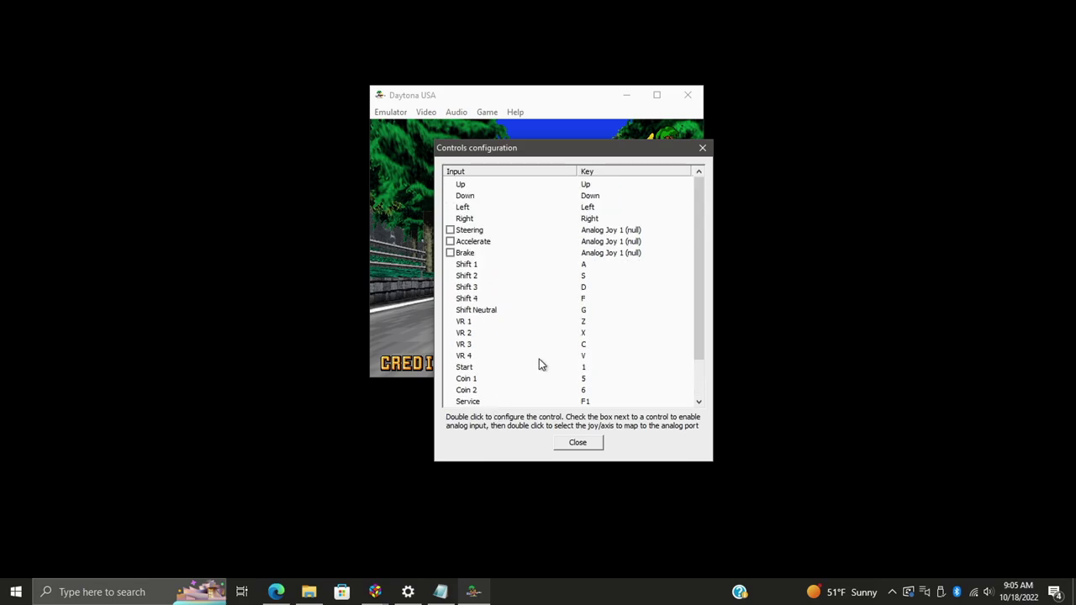
{"action": "double_click", "coordinate": [480, 186]}
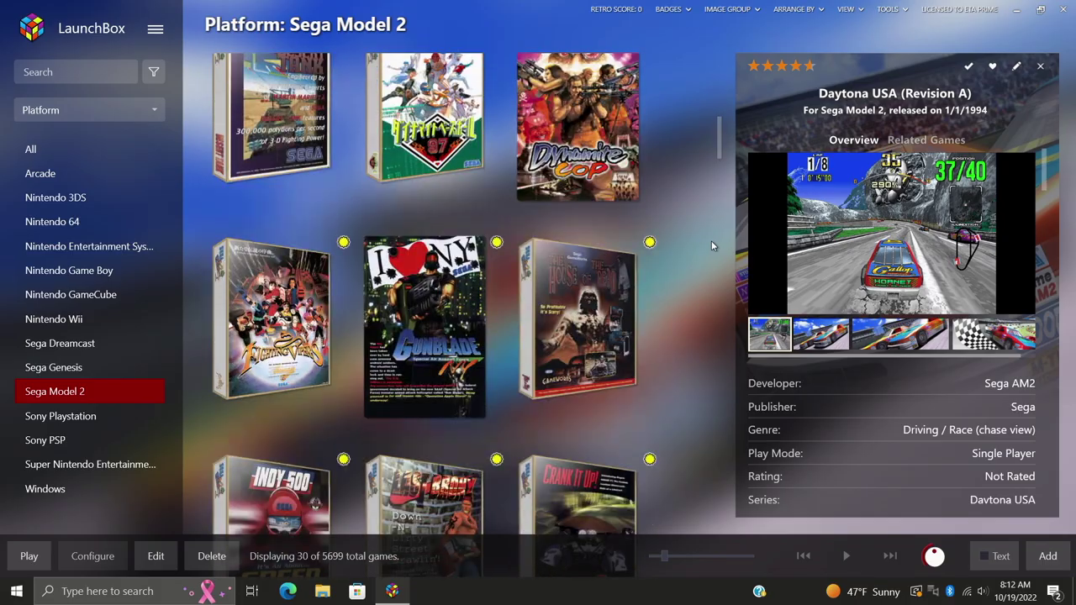
Find The House of the Dead in the Sega Model 2 grid and launch it.
{"action": "scroll", "coordinate": [711, 240], "scroll_direction": "down", "scroll_amount": 3}
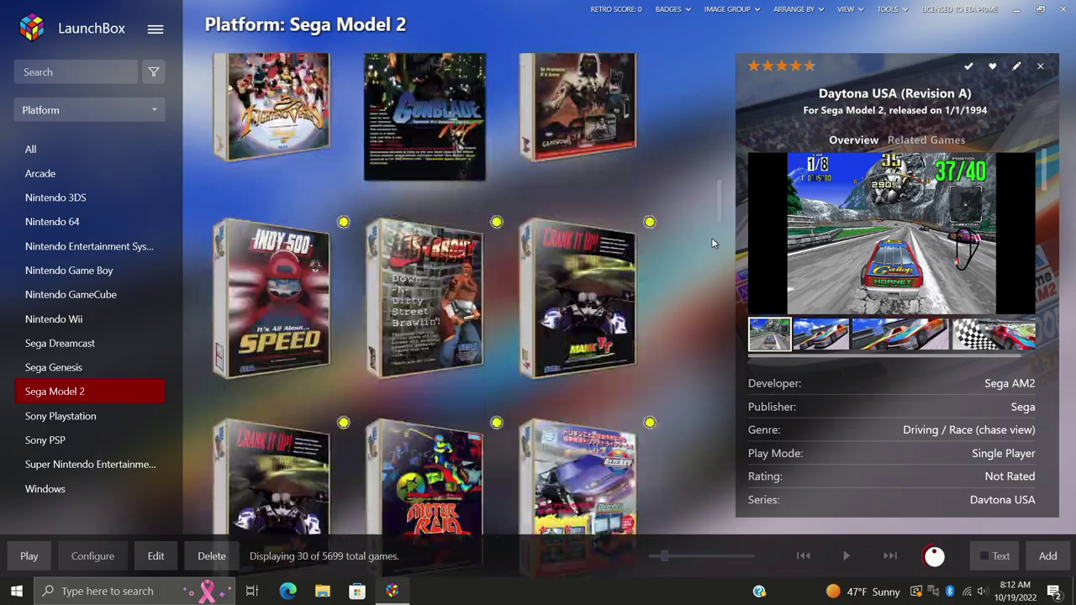
{"action": "scroll", "coordinate": [710, 237], "scroll_direction": "down", "scroll_amount": 3}
{"action": "scroll", "coordinate": [712, 236], "scroll_direction": "up", "scroll_amount": 2}
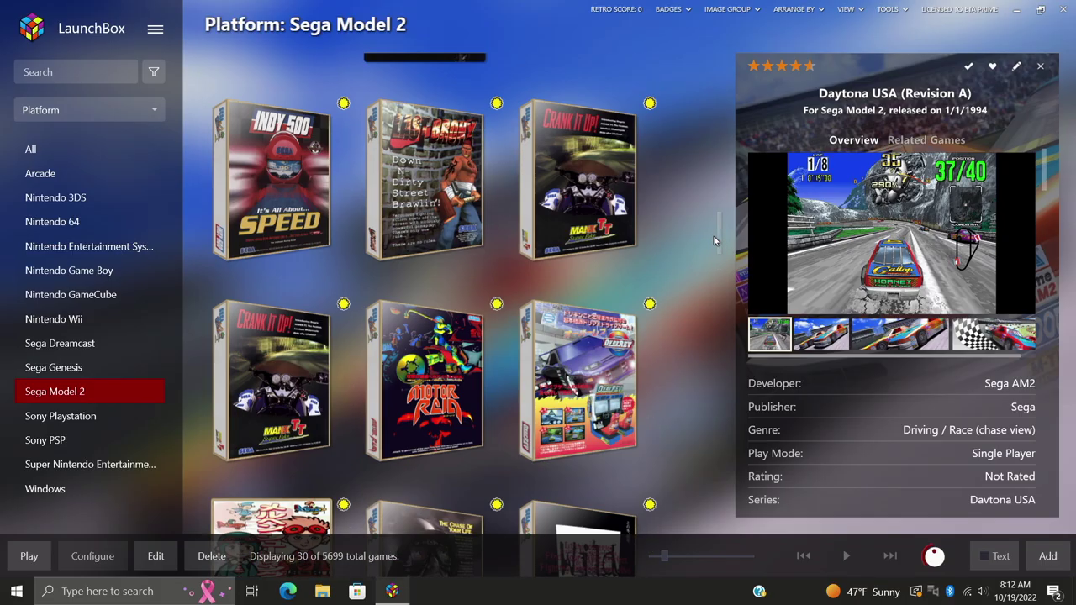
{"action": "scroll", "coordinate": [713, 241], "scroll_direction": "up", "scroll_amount": 2}
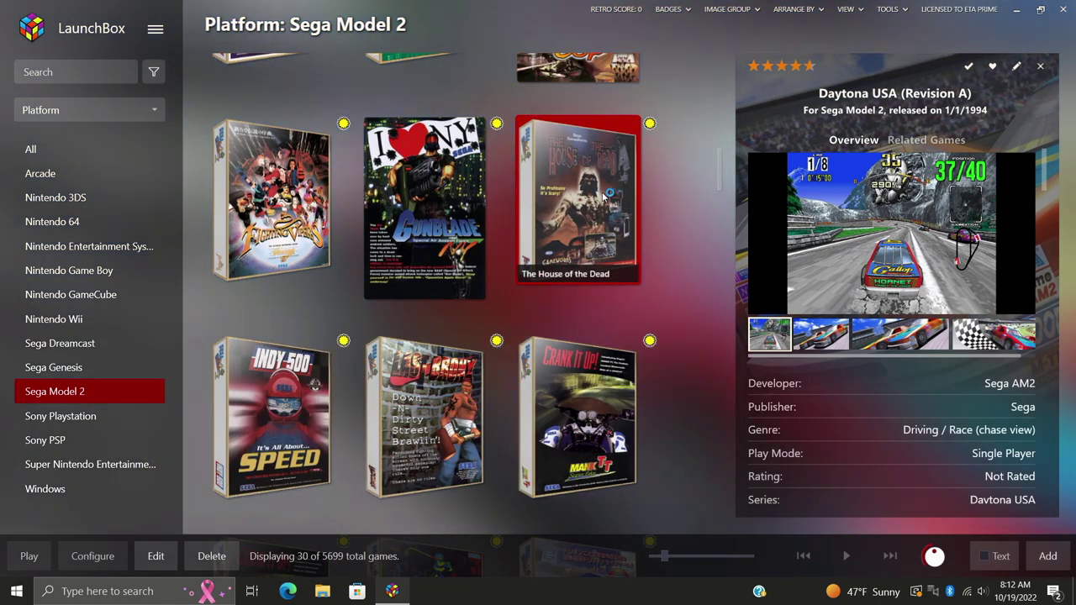
{"action": "double_click", "coordinate": [605, 195]}
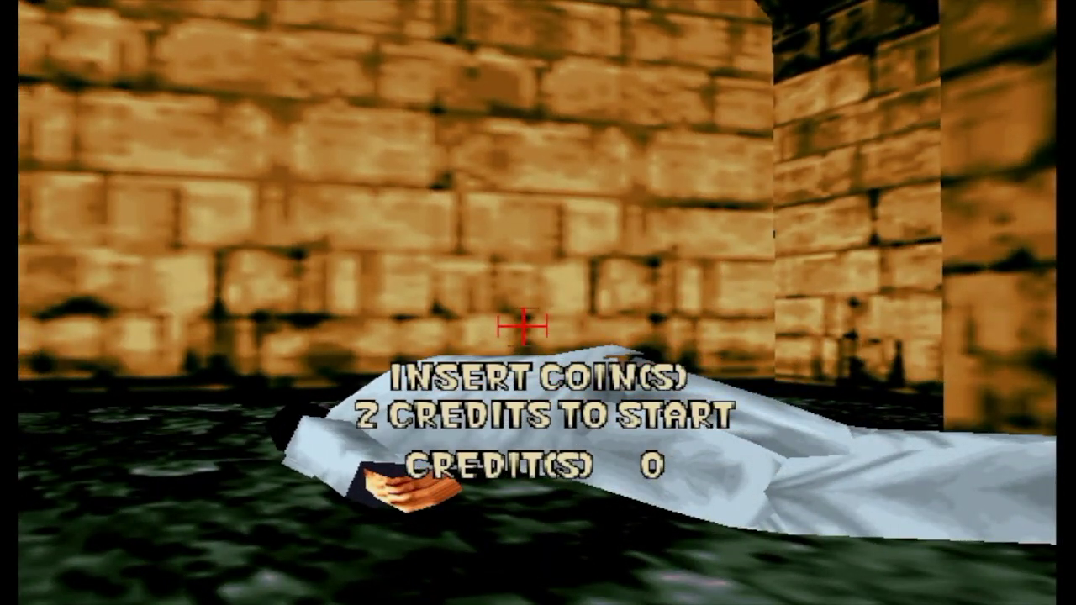
Calibrate PLAYER1 GUN ADJUSTMENT by shooting the top-left and bottom-right targets.
{"action": "key", "text": "F2"}
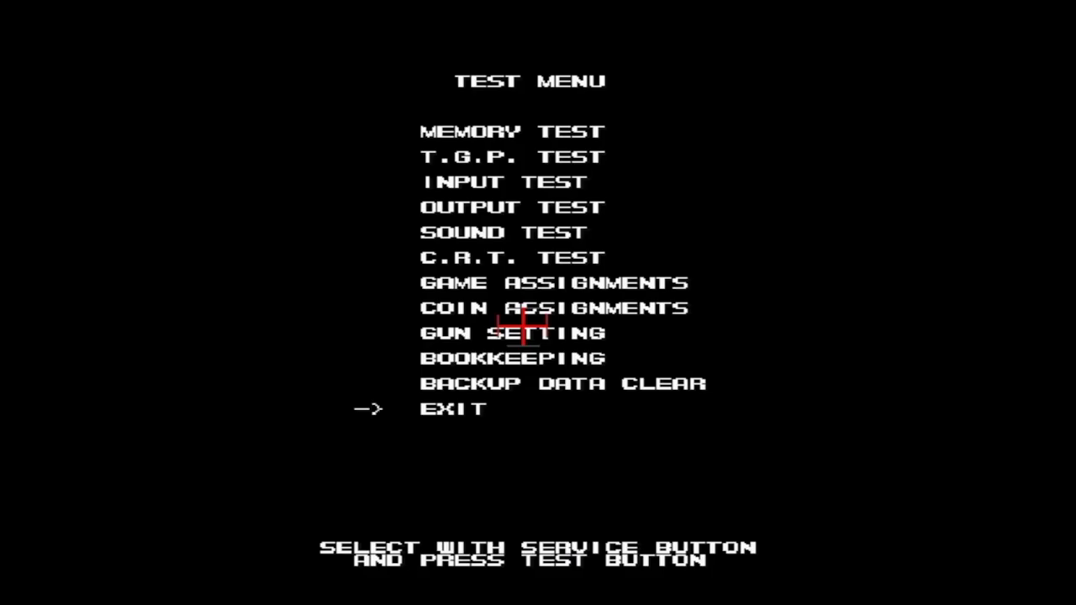
{"action": "key", "text": "9"}
{"action": "key", "text": "9"}
{"action": "key", "text": "9"}
{"action": "key", "text": "9"}
{"action": "key", "text": "9"}
{"action": "key", "text": "9"}
{"action": "key", "text": "9"}
{"action": "key", "text": "9"}
{"action": "key", "text": "9"}
{"action": "key", "text": "F2"}
{"action": "key", "text": "9"}
{"action": "key", "text": "9"}
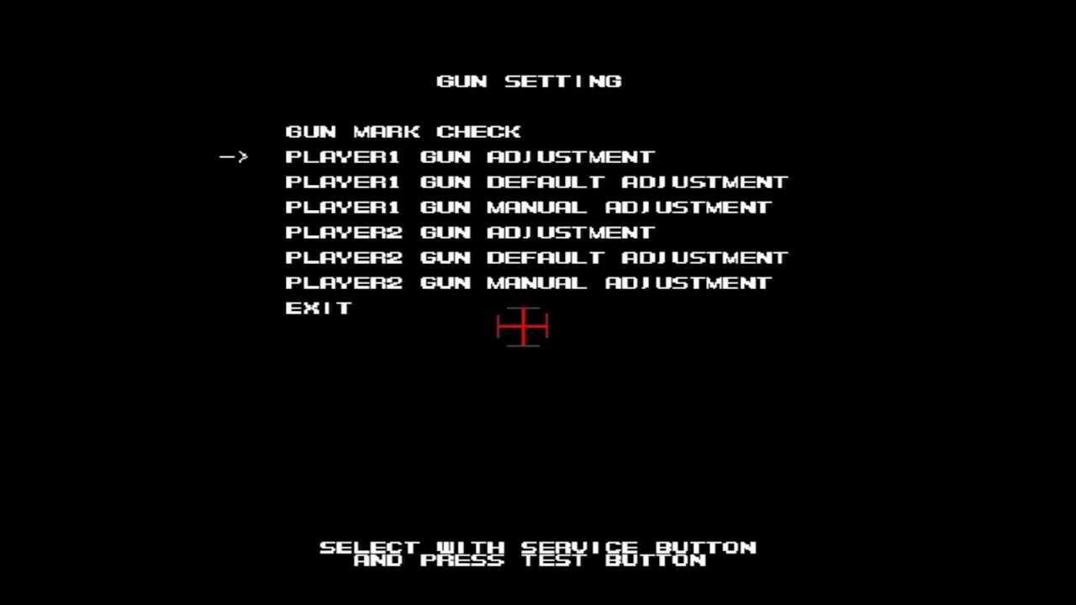
{"action": "key", "text": "F2"}
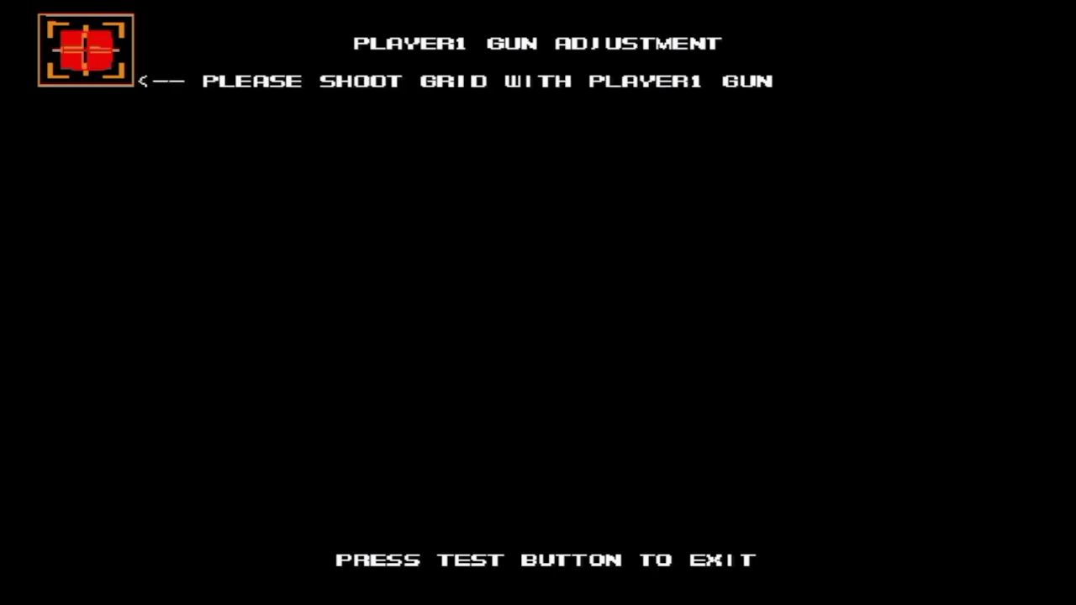
{"action": "left_click", "coordinate": [85, 50]}
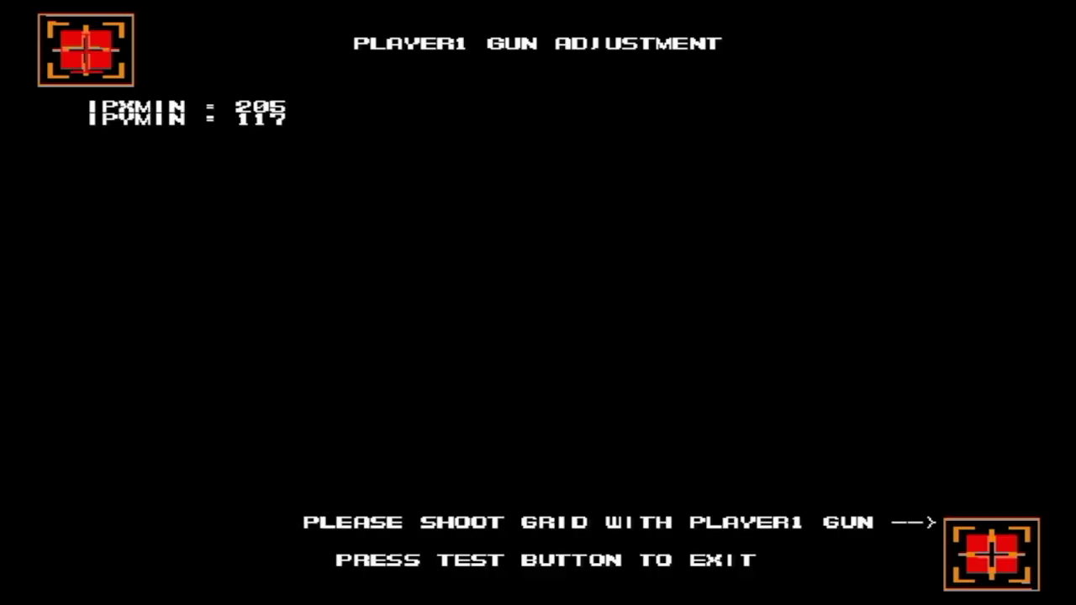
{"action": "left_click", "coordinate": [991, 555]}
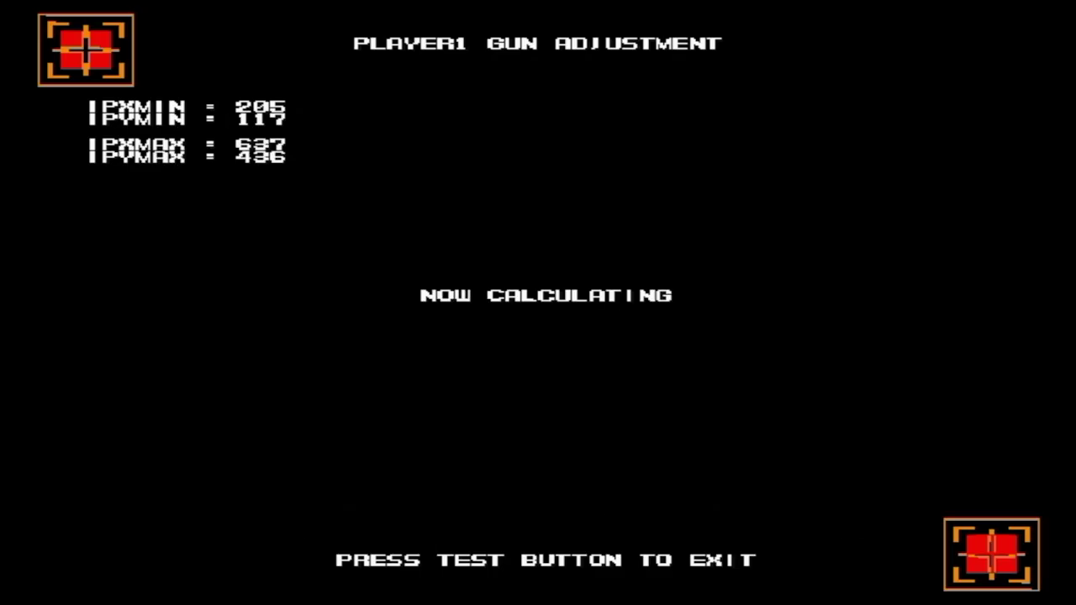
Exit the gun settings and the test menu back to the game.
{"action": "key", "text": "F2"}
{"action": "key", "text": "9"}
{"action": "key", "text": "9"}
{"action": "key", "text": "9"}
{"action": "key", "text": "9"}
{"action": "key", "text": "9"}
{"action": "key", "text": "9"}
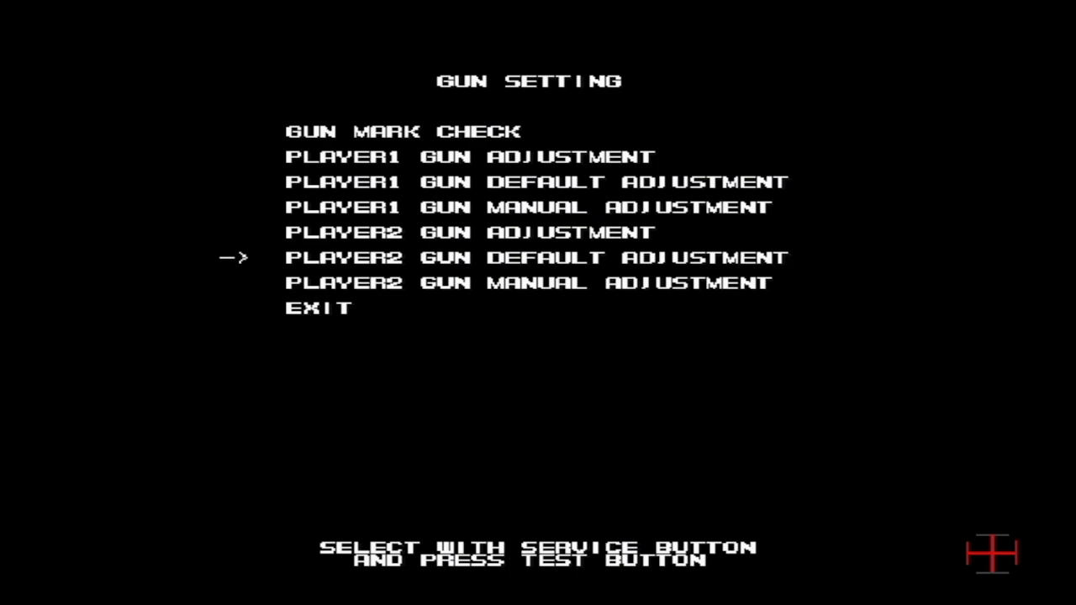
{"action": "key", "text": "F2"}
{"action": "key", "text": "9"}
{"action": "key", "text": "9"}
{"action": "key", "text": "9"}
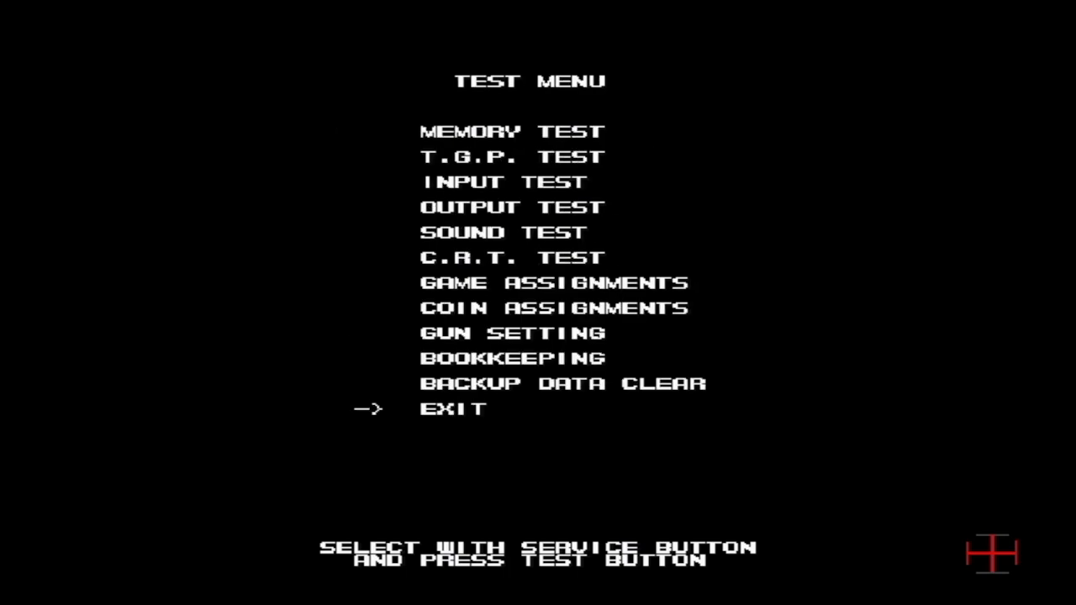
{"action": "key", "text": "F2"}
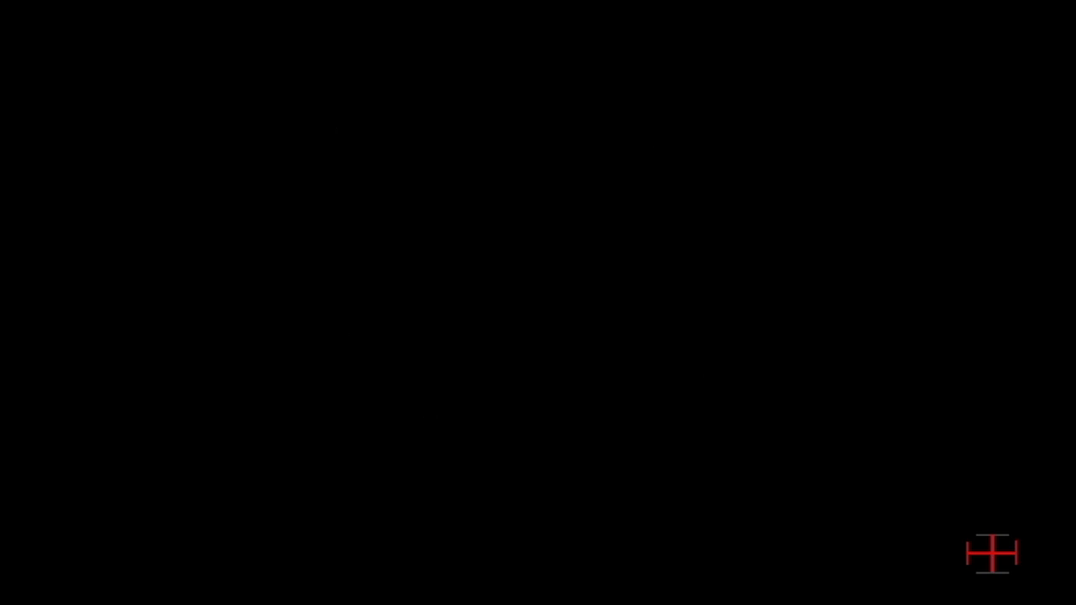